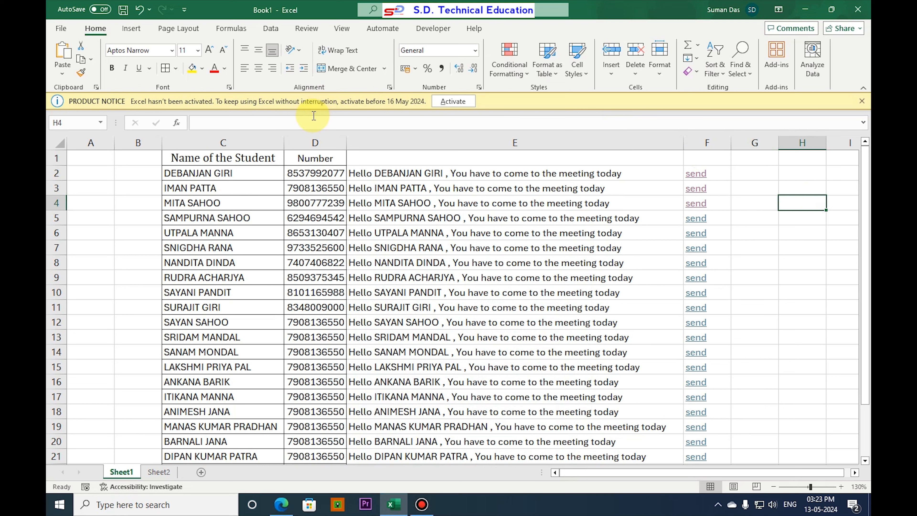
Review the student name, number and message columns in Sheet1, including the row 2 entries and the message formula in E2.
{"action": "left_click_drag", "start_coordinate": [202, 158], "coordinate": [206, 380]}
{"action": "left_click_drag", "start_coordinate": [306, 159], "coordinate": [314, 352]}
{"action": "left_click_drag", "start_coordinate": [460, 162], "coordinate": [466, 332]}
{"action": "left_click", "coordinate": [746, 224]}
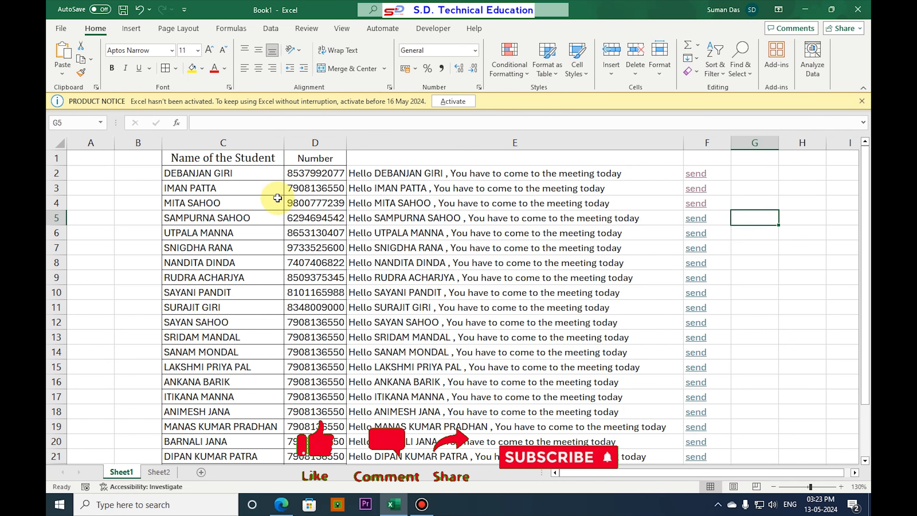
{"action": "left_click", "coordinate": [204, 174]}
{"action": "left_click", "coordinate": [317, 175]}
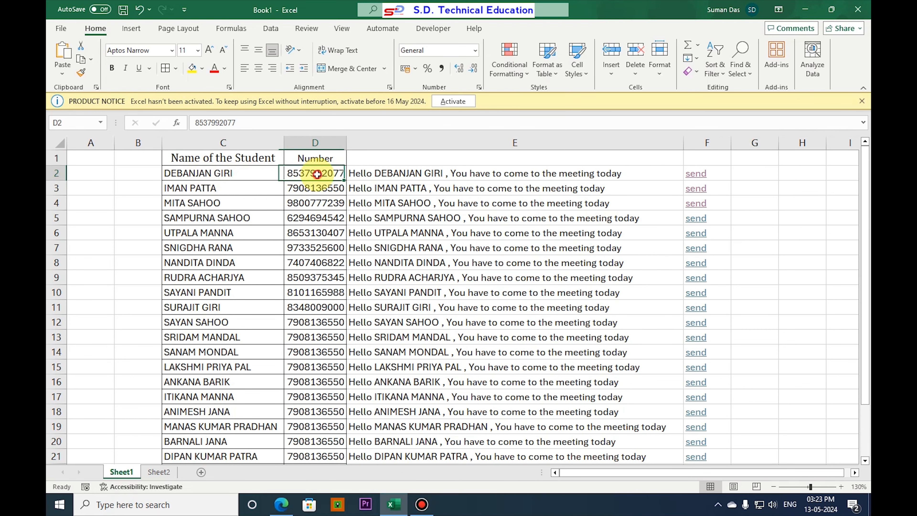
{"action": "left_click", "coordinate": [455, 174]}
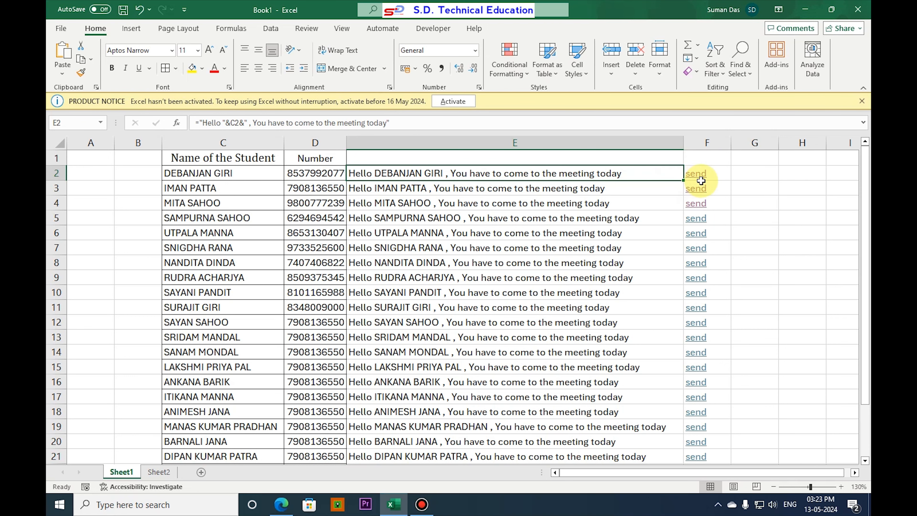
Follow the send link in F2 to WhatsApp Web, send the prefilled meeting message, and return to the Excel workbook.
{"action": "left_click", "coordinate": [695, 174]}
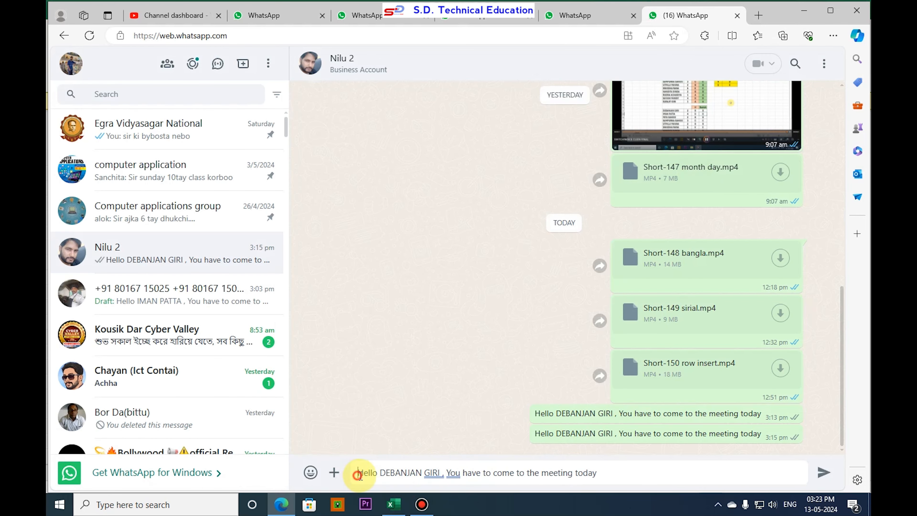
{"action": "left_click_drag", "start_coordinate": [358, 472], "coordinate": [632, 474]}
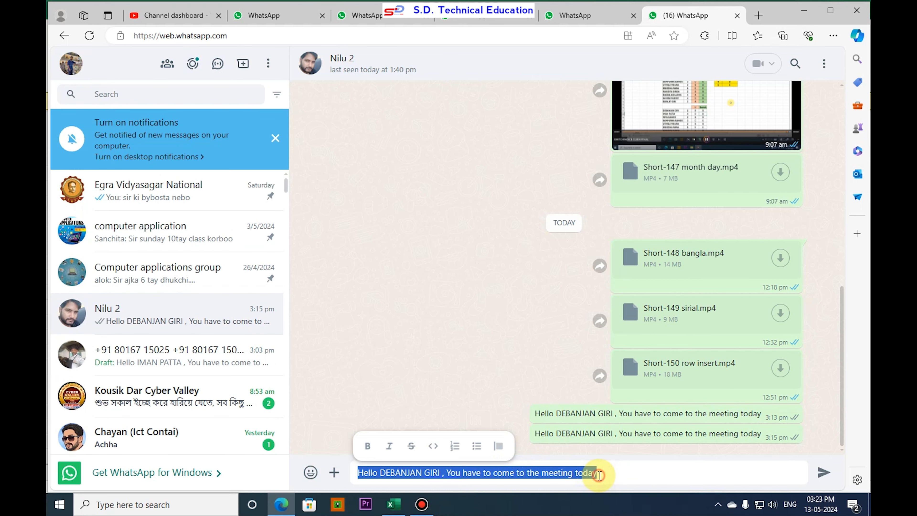
{"action": "left_click", "coordinate": [751, 475]}
{"action": "left_click", "coordinate": [823, 472]}
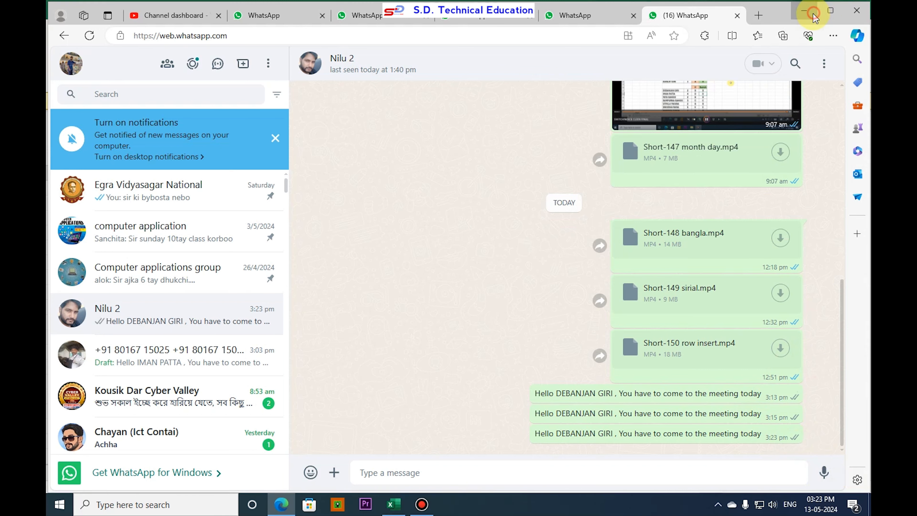
{"action": "left_click", "coordinate": [804, 10]}
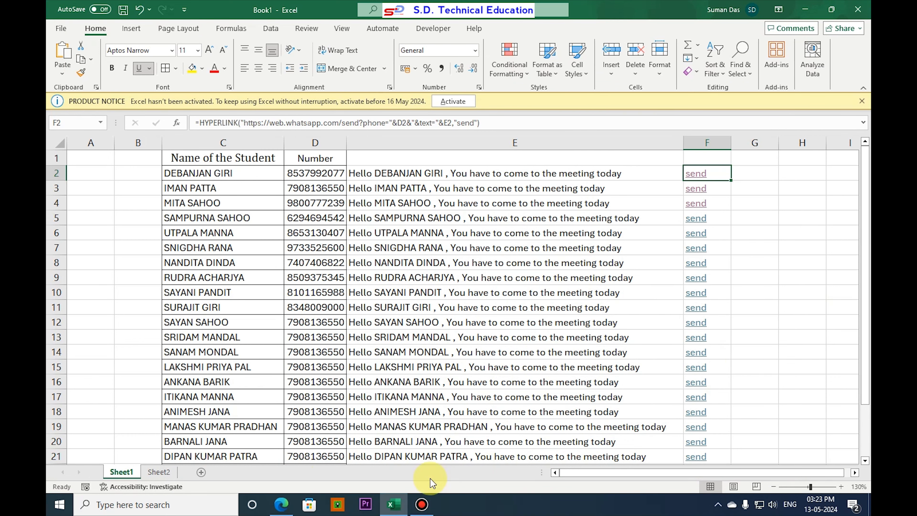
In cell E2 of Sheet2, enter the formula ="Hello "&C2&", You Have to come to the meeting today".
{"action": "left_click", "coordinate": [159, 472]}
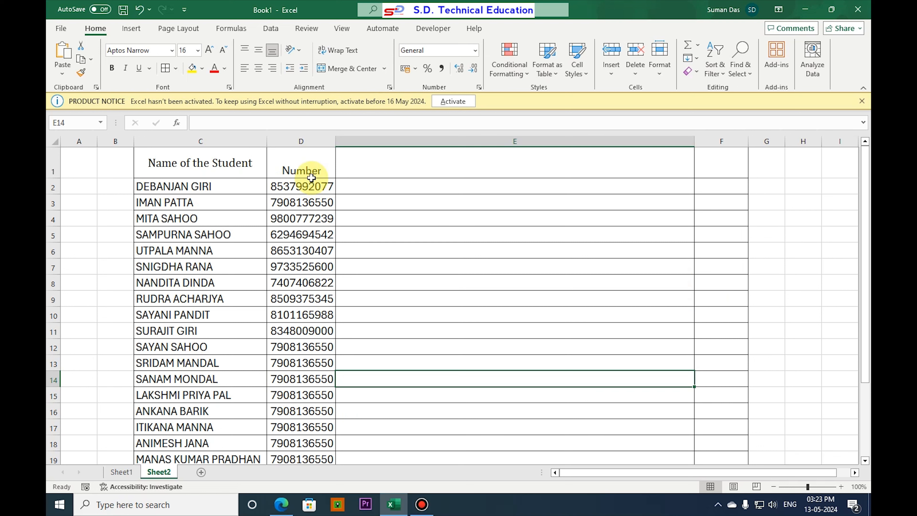
{"action": "left_click", "coordinate": [371, 187]}
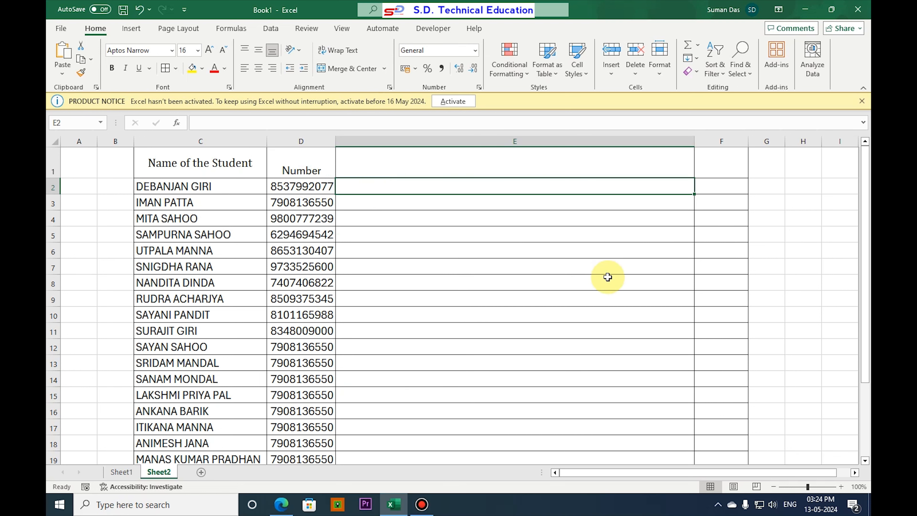
{"action": "type", "text": "=\""}
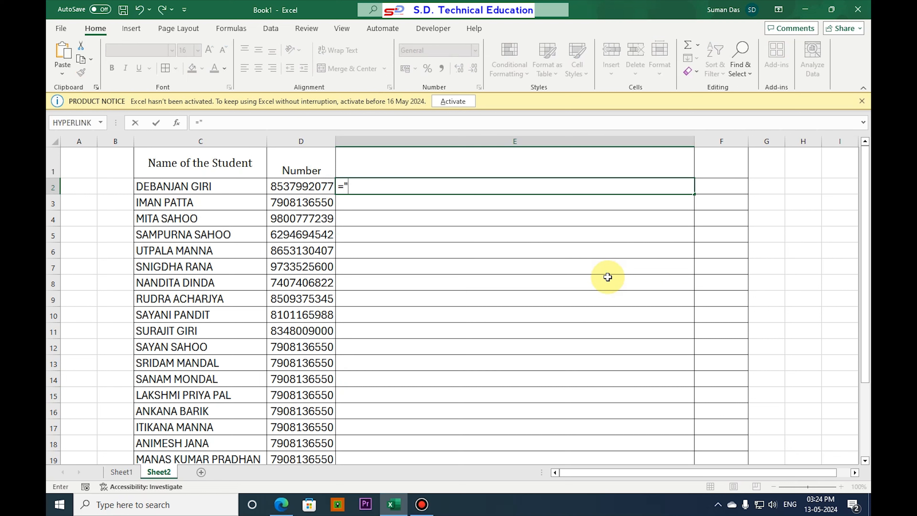
{"action": "type", "text": "Hello"}
{"action": "type", "text": "\"&"}
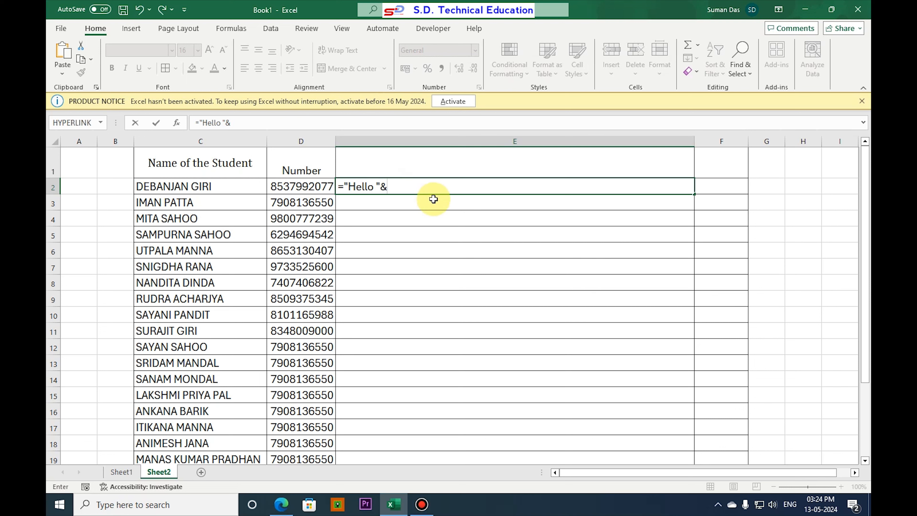
{"action": "left_click", "coordinate": [203, 183]}
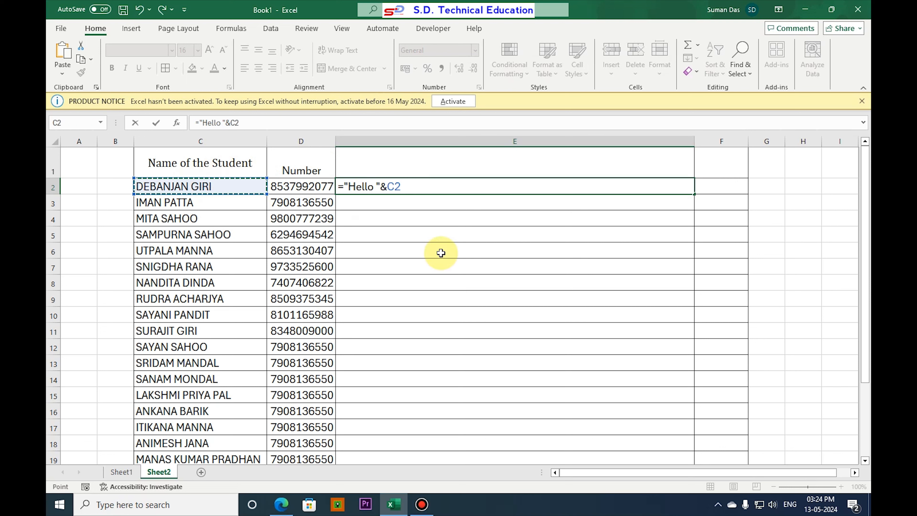
{"action": "type", "text": "&\", "}
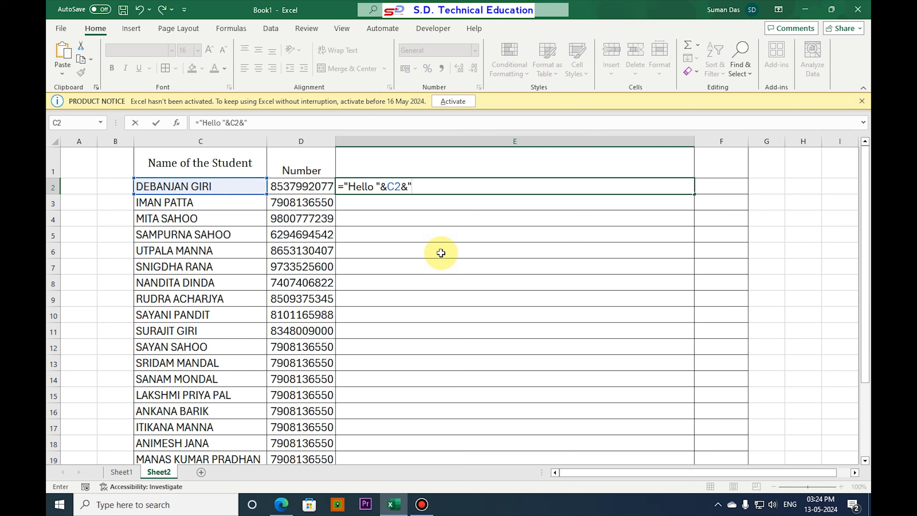
{"action": "type", "text": "You Hav"}
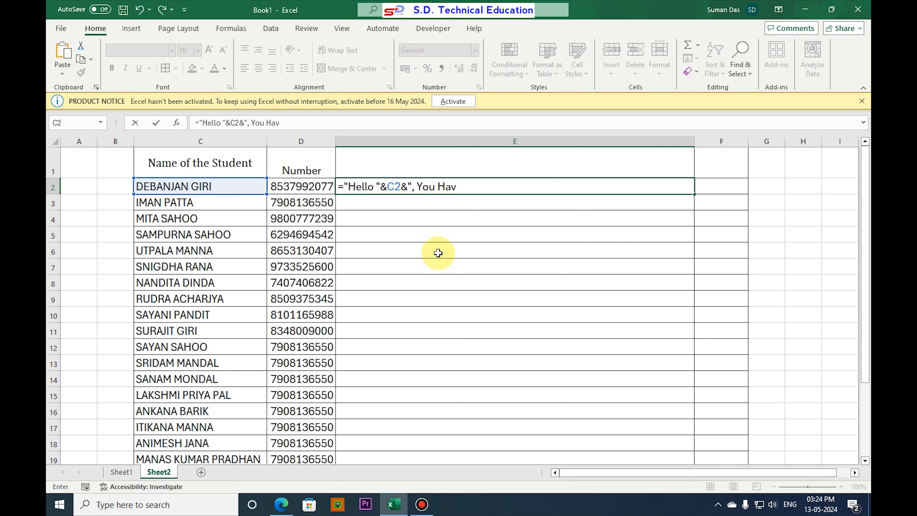
{"action": "type", "text": "e to come to the me"}
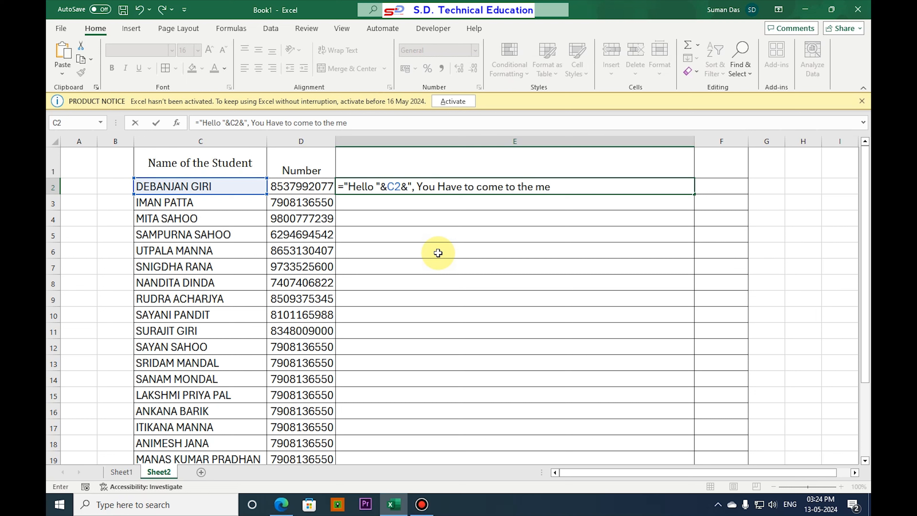
{"action": "type", "text": "eting today"}
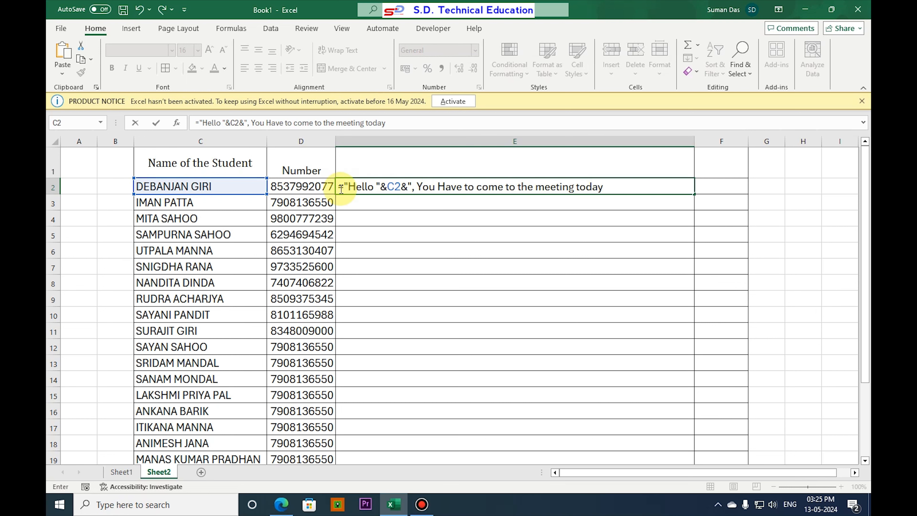
{"action": "left_click", "coordinate": [618, 187]}
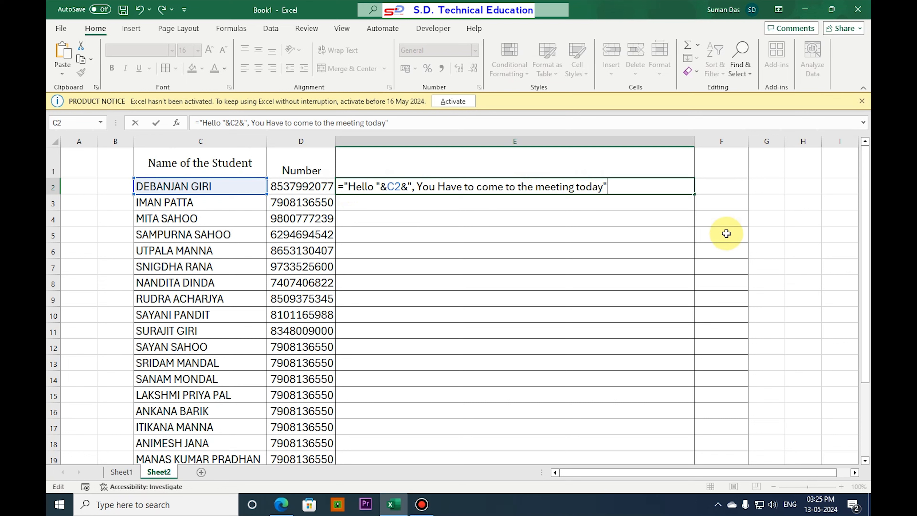
{"action": "key", "text": "Return"}
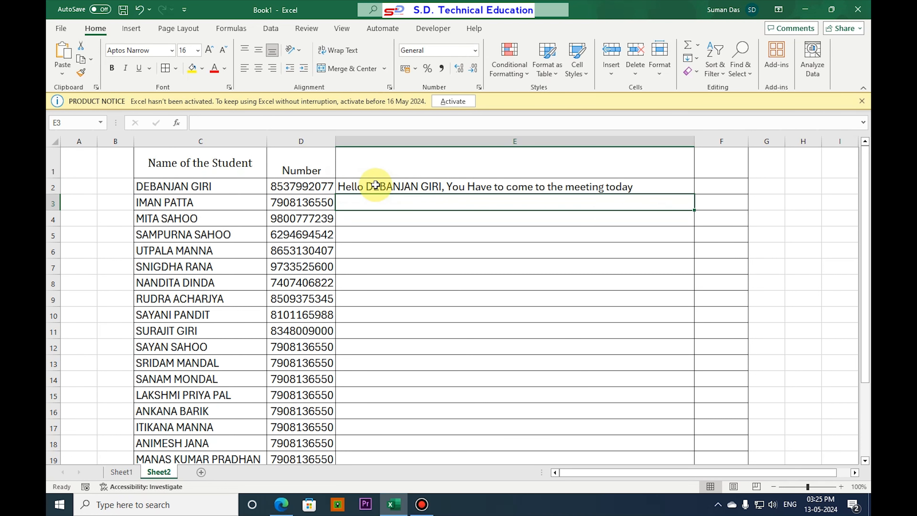
Fill the message formula from E2 down column E for all students and check the copied formula in E3.
{"action": "left_click", "coordinate": [650, 187]}
{"action": "left_click_drag", "start_coordinate": [693, 195], "coordinate": [688, 397]}
{"action": "scroll", "coordinate": [648, 385], "scroll_direction": "up", "scroll_amount": 3}
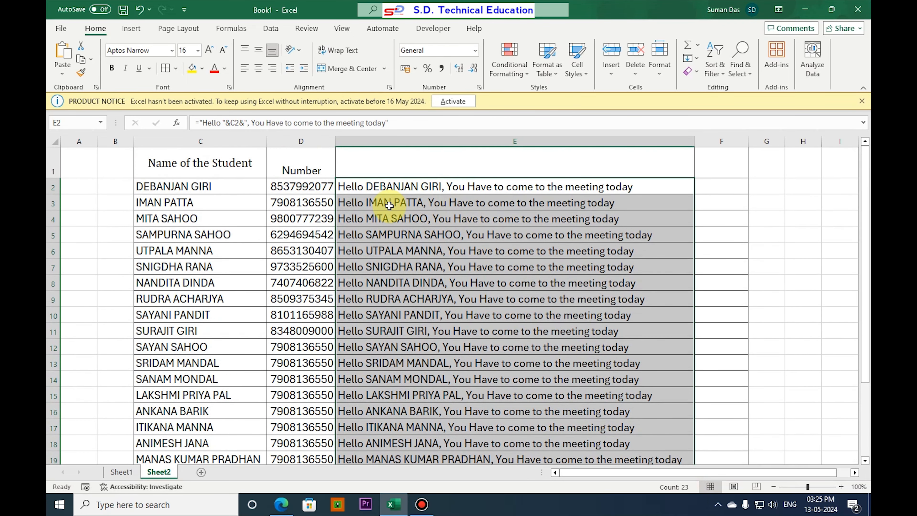
{"action": "left_click", "coordinate": [371, 205]}
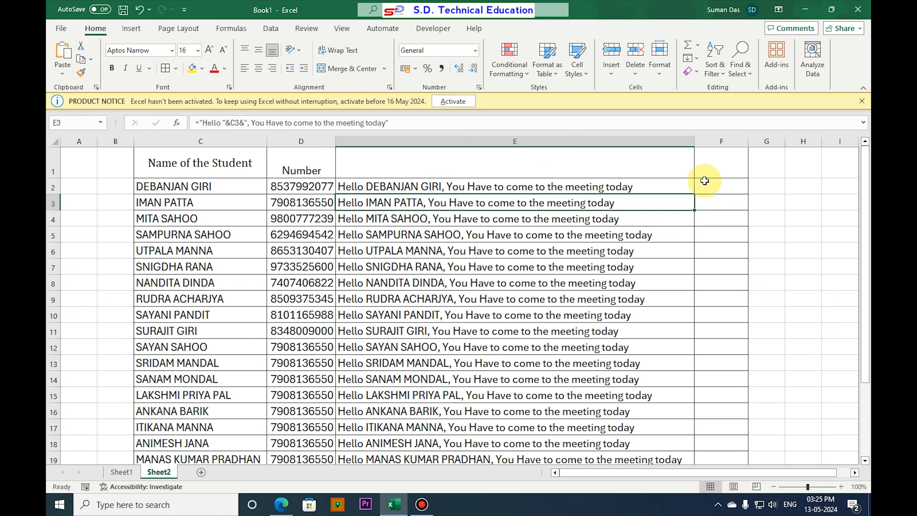
{"action": "left_click", "coordinate": [715, 190]}
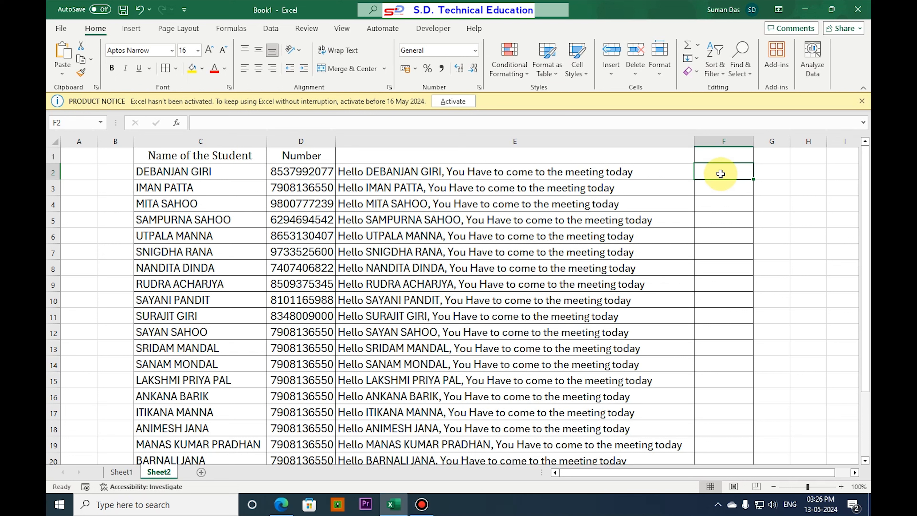
{"action": "type", "text": "="}
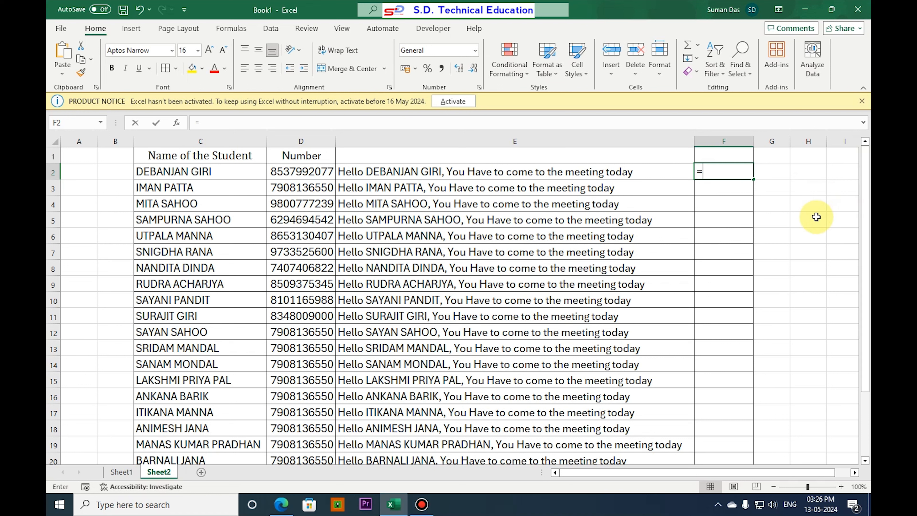
{"action": "type", "text": "hype"}
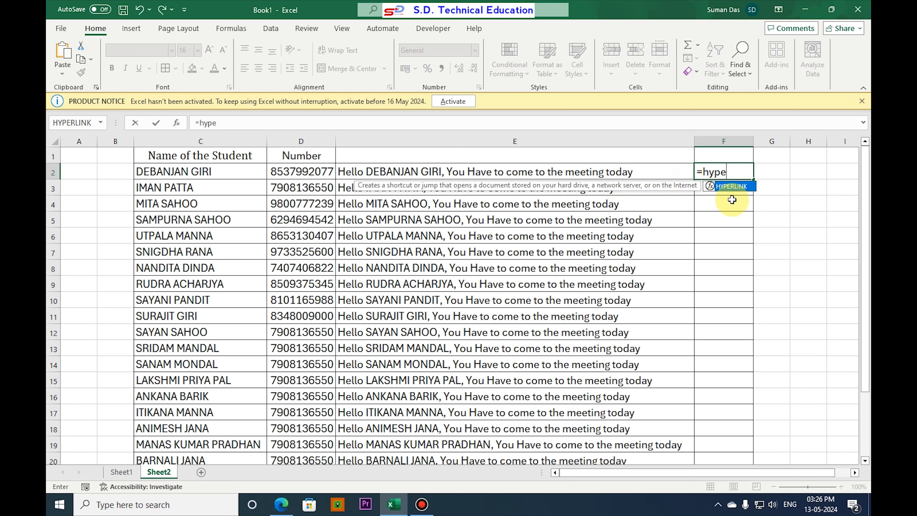
{"action": "double_click", "coordinate": [732, 187]}
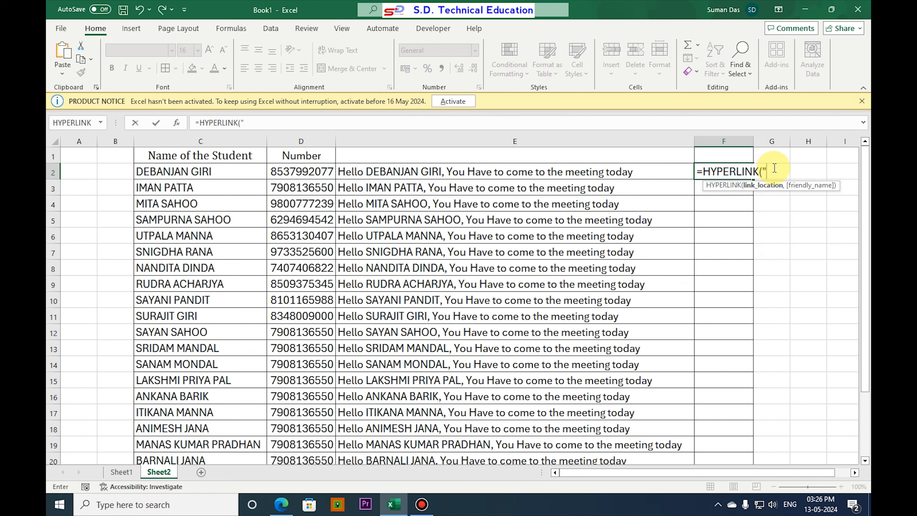
{"action": "left_click", "coordinate": [279, 510]}
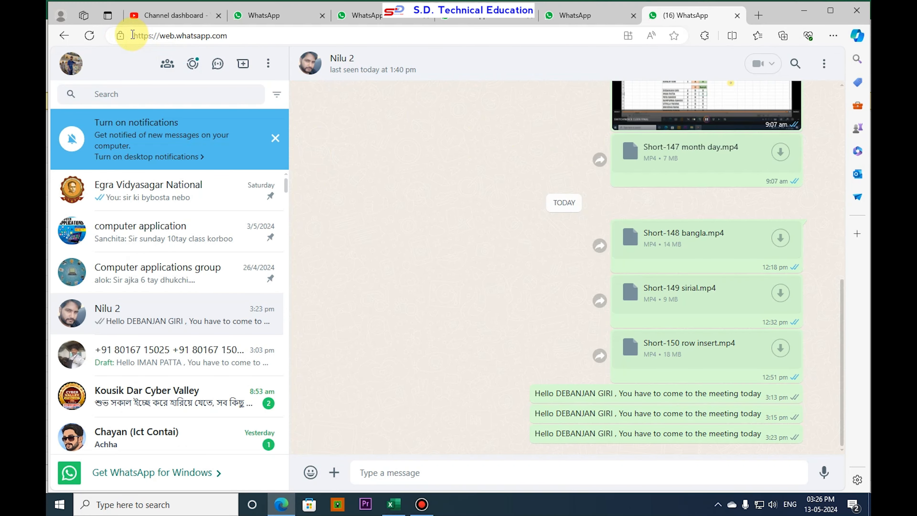
{"action": "left_click_drag", "start_coordinate": [132, 35], "coordinate": [247, 34]}
{"action": "key", "text": "ctrl+c"}
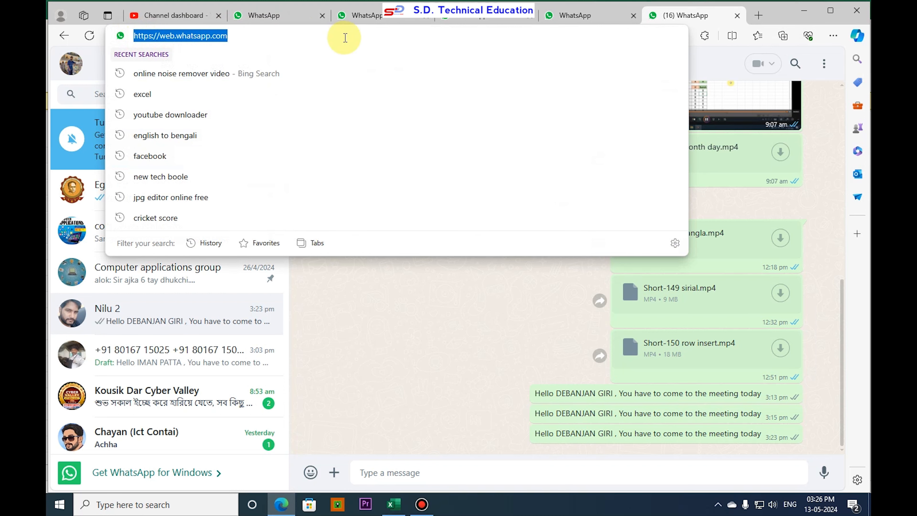
{"action": "left_click", "coordinate": [492, 326]}
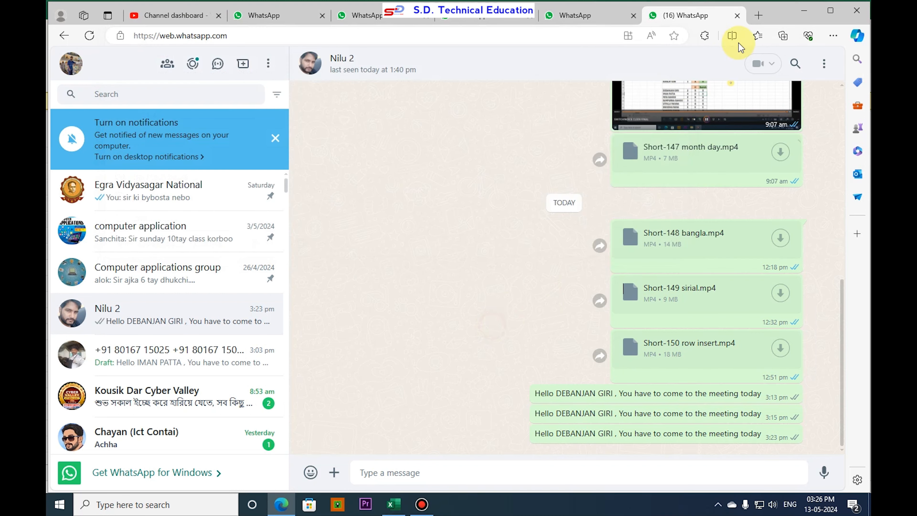
{"action": "left_click", "coordinate": [804, 11]}
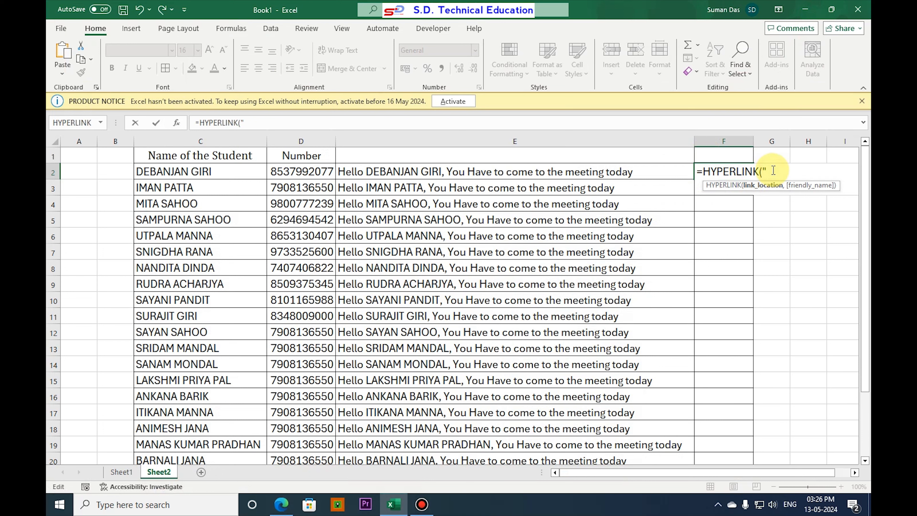
{"action": "key", "text": "ctrl+v"}
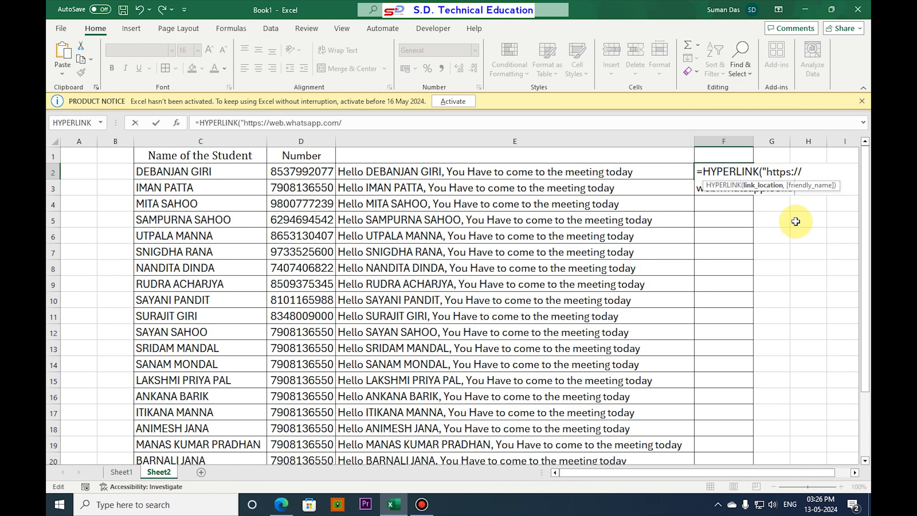
Extend the link address in the F2 formula with send?phone="& and a reference to the phone number cell D2.
{"action": "type", "text": "send"}
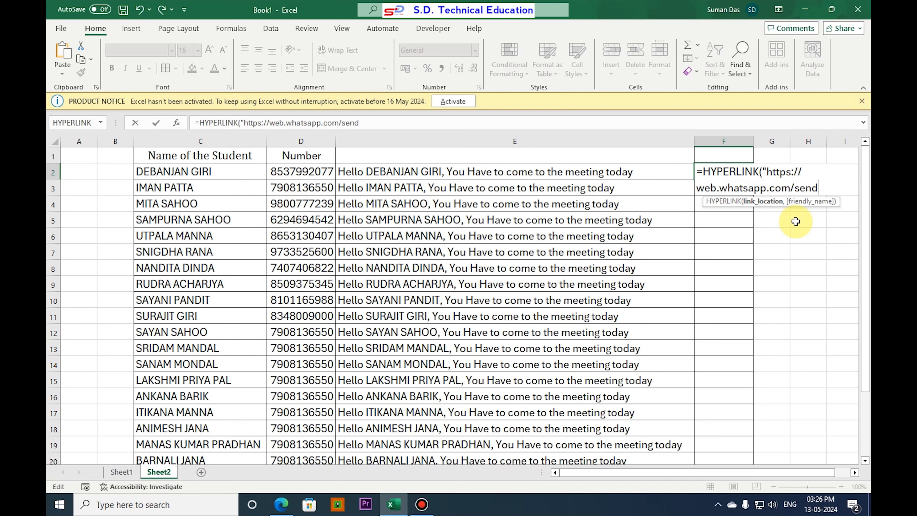
{"action": "type", "text": "?"}
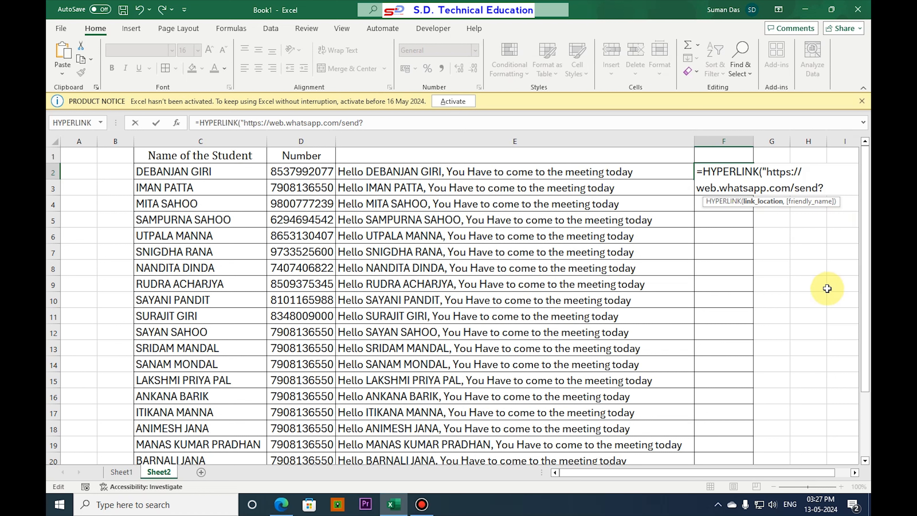
{"action": "type", "text": "phone=\"&"}
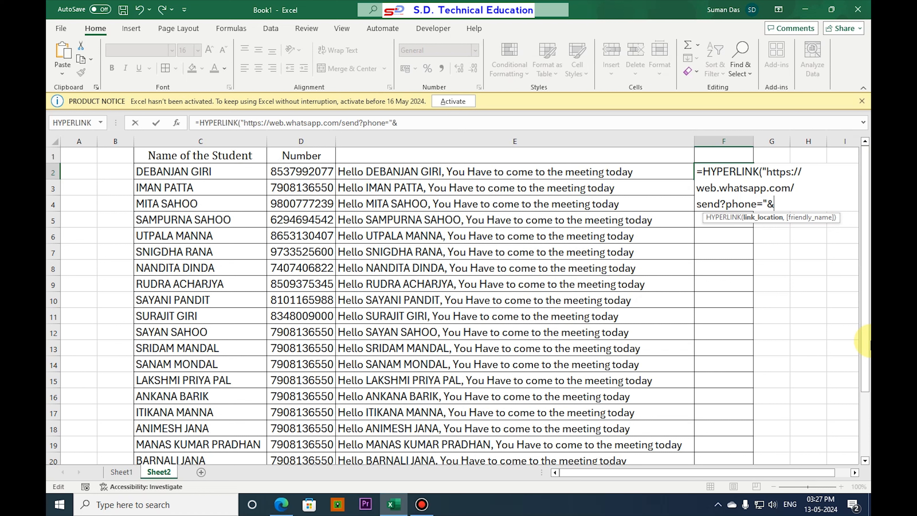
{"action": "left_click", "coordinate": [311, 169]}
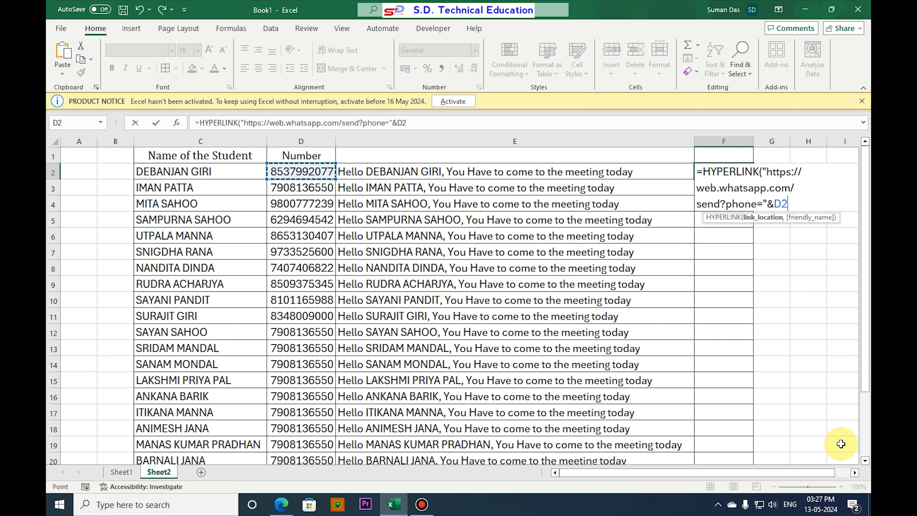
Append &"&Text="& to the F2 formula, followed by a reference to the message cell E2.
{"action": "type", "text": "&"}
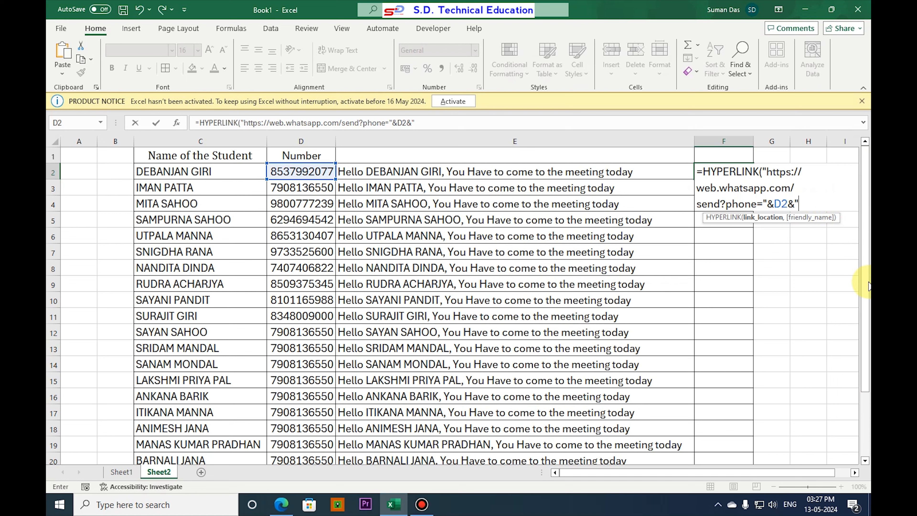
{"action": "type", "text": "&"}
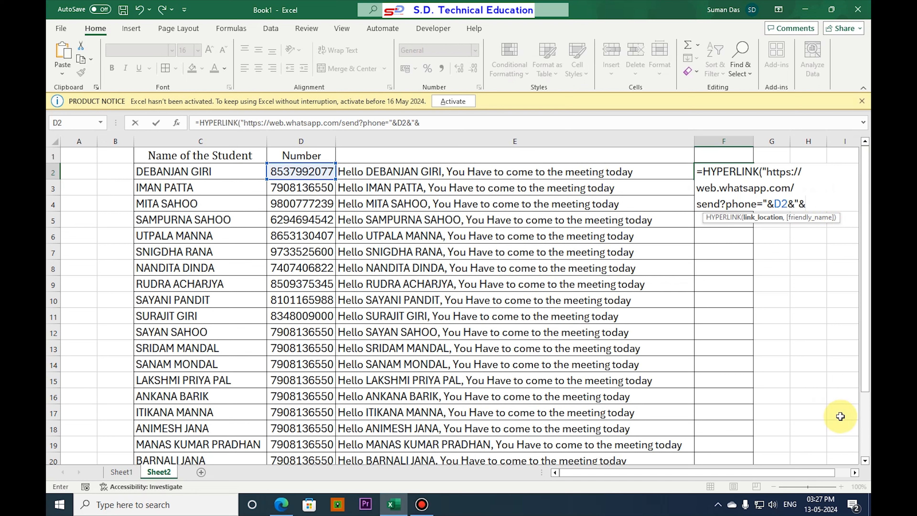
{"action": "type", "text": "Text"}
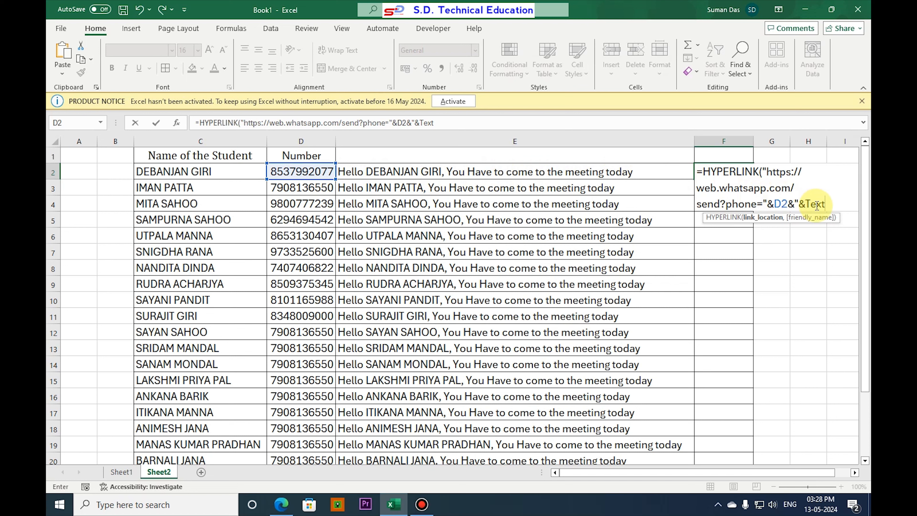
{"action": "type", "text": "="}
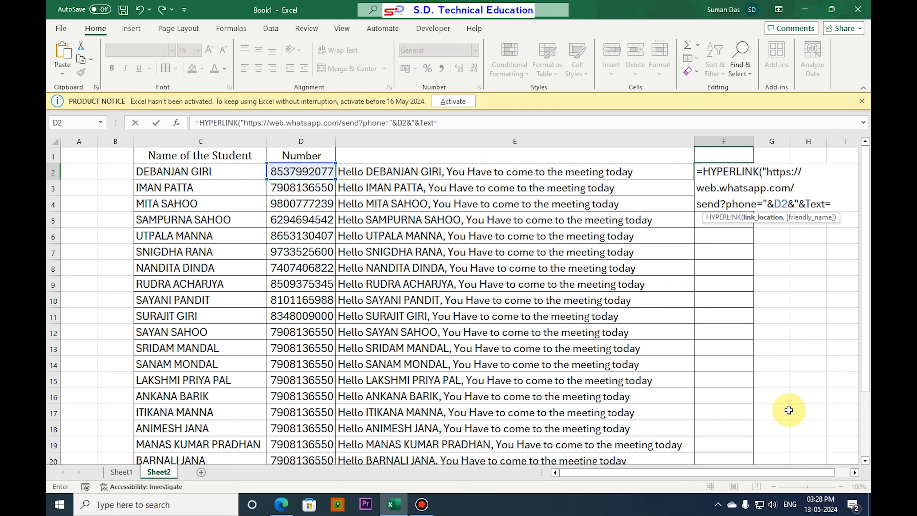
{"action": "type", "text": "\"&"}
{"action": "left_click", "coordinate": [453, 172]}
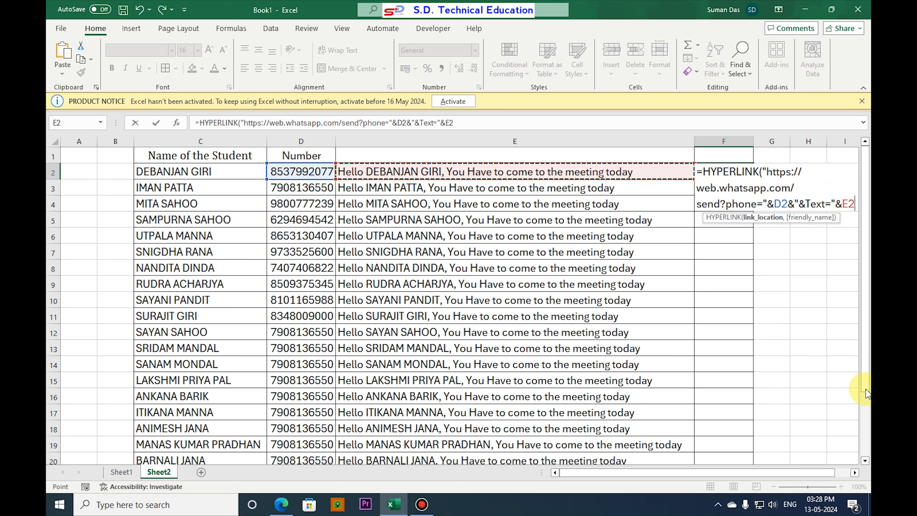
Add "Send" as the friendly name of the hyperlink, then close and enter the formula in F2.
{"action": "type", "text": ","}
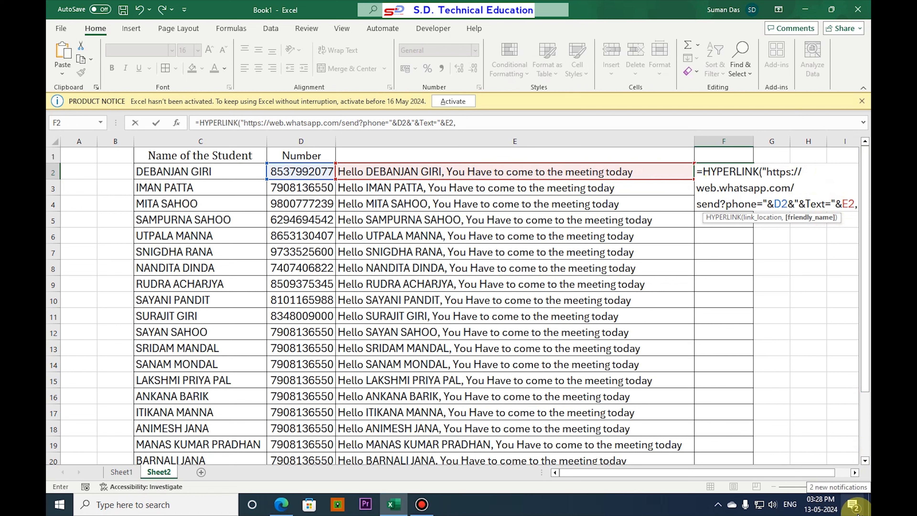
{"action": "type", "text": "\""}
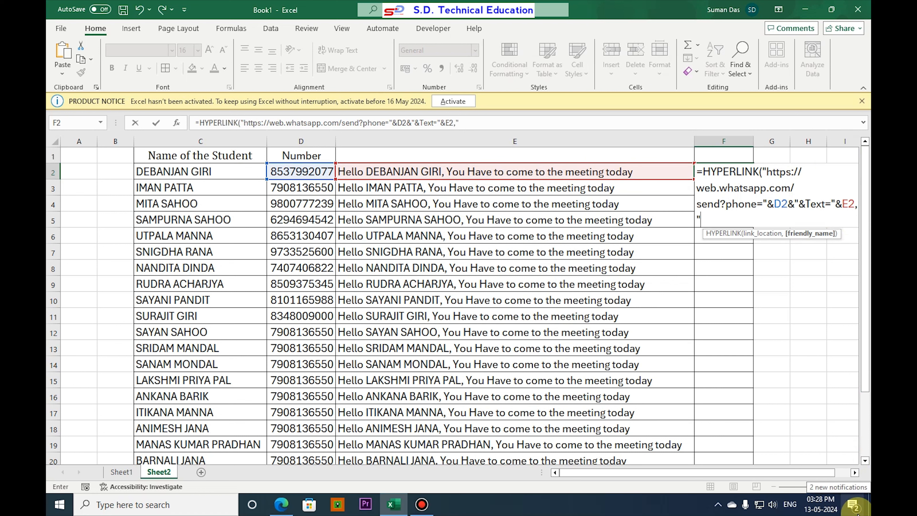
{"action": "type", "text": "Send"}
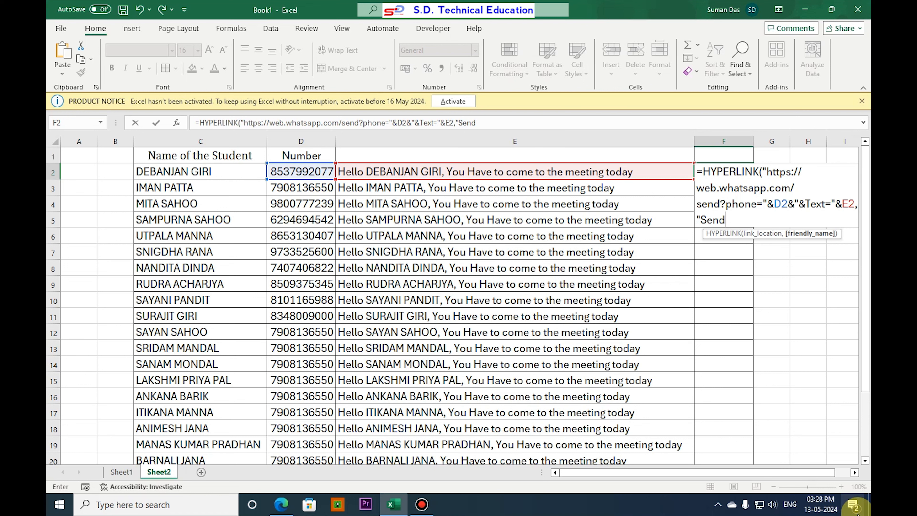
{"action": "type", "text": "\")"}
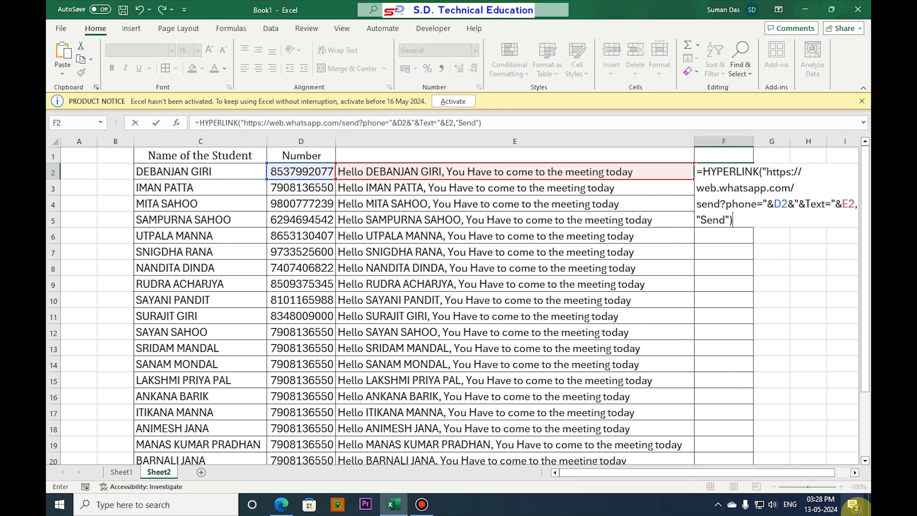
{"action": "key", "text": "Return"}
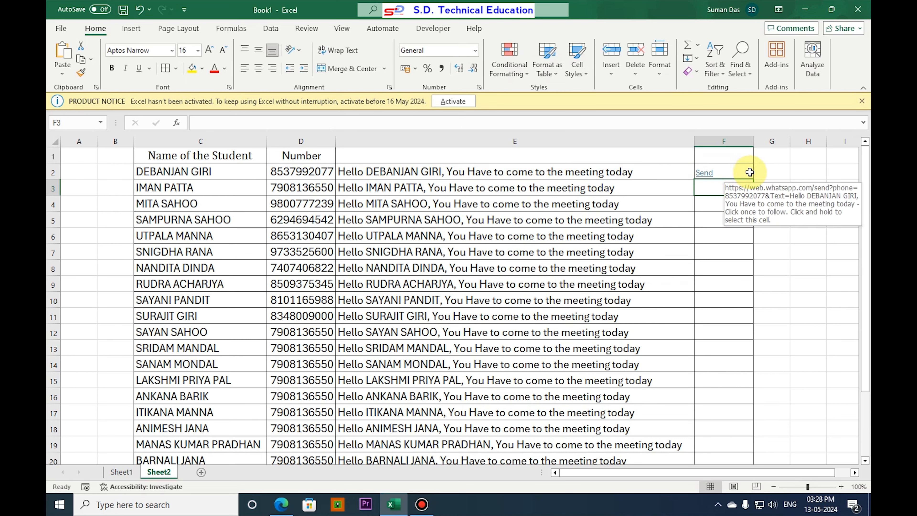
Fill the HYPERLINK formula from F2 down column F to row 24 and deselect the filled range.
{"action": "left_click", "coordinate": [737, 170]}
{"action": "left_click_drag", "start_coordinate": [753, 178], "coordinate": [740, 454]}
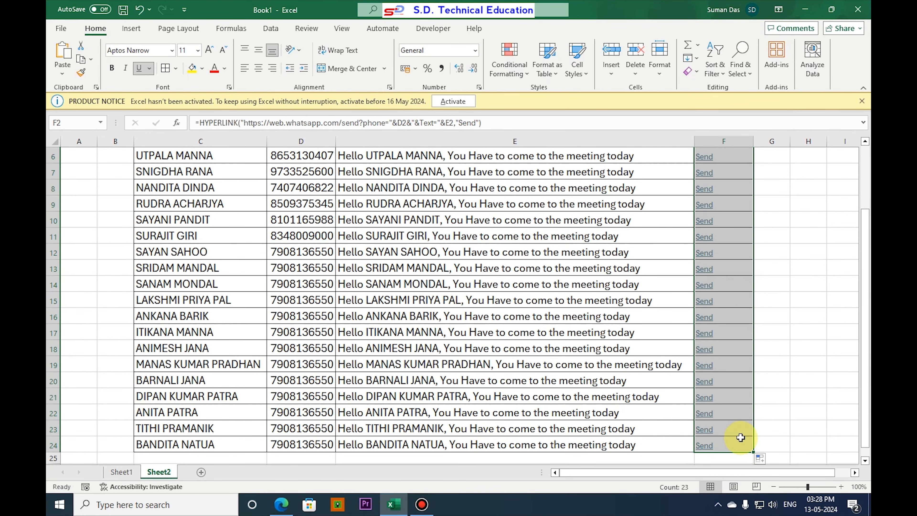
{"action": "scroll", "coordinate": [796, 415], "scroll_direction": "up", "scroll_amount": 2}
{"action": "left_click", "coordinate": [810, 202]}
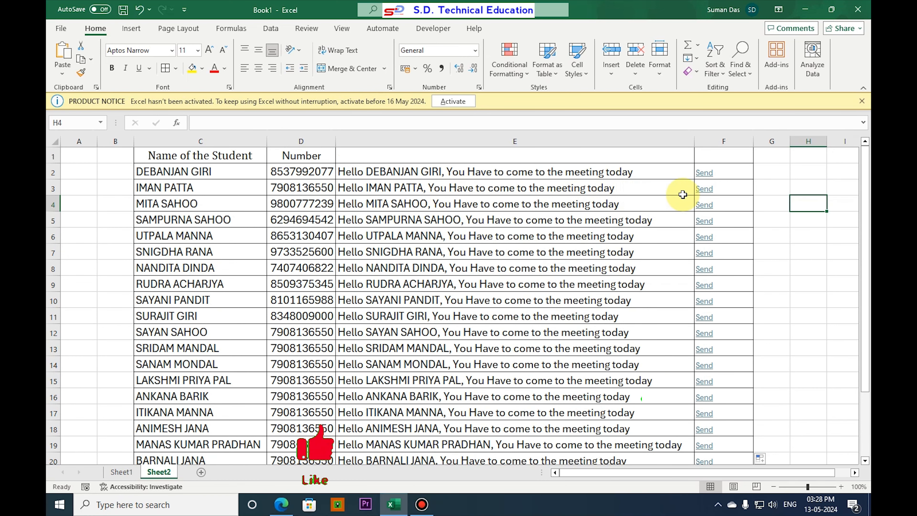
Follow the link in F3 to WhatsApp Web, send the prefilled meeting message, and return to the Excel workbook.
{"action": "left_click", "coordinate": [704, 189]}
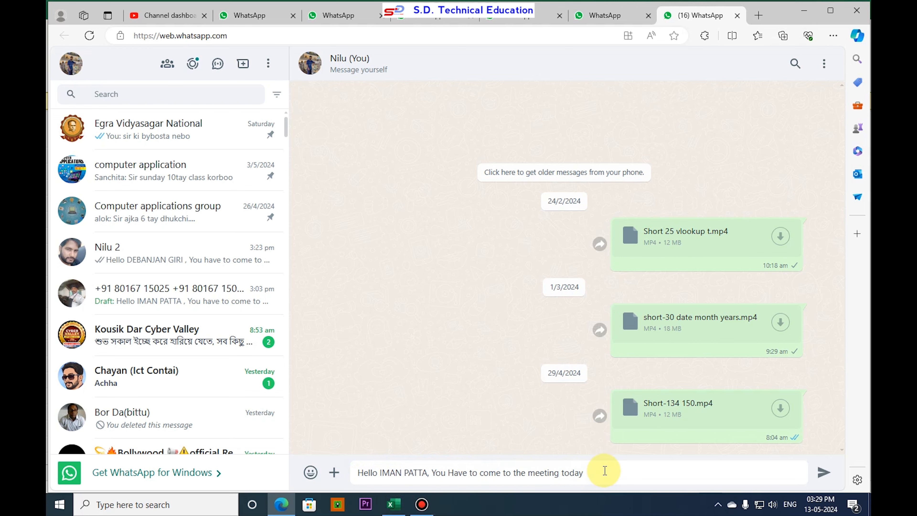
{"action": "left_click_drag", "start_coordinate": [605, 471], "coordinate": [341, 473]}
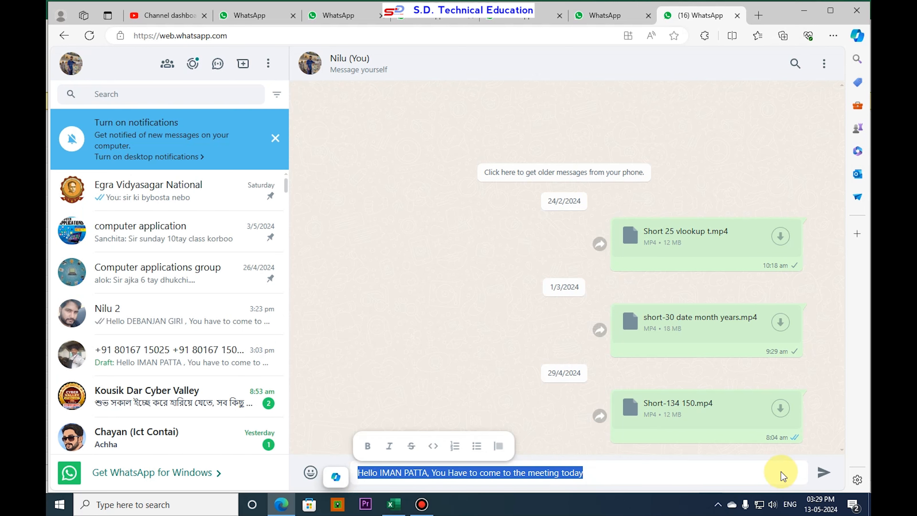
{"action": "left_click", "coordinate": [824, 473]}
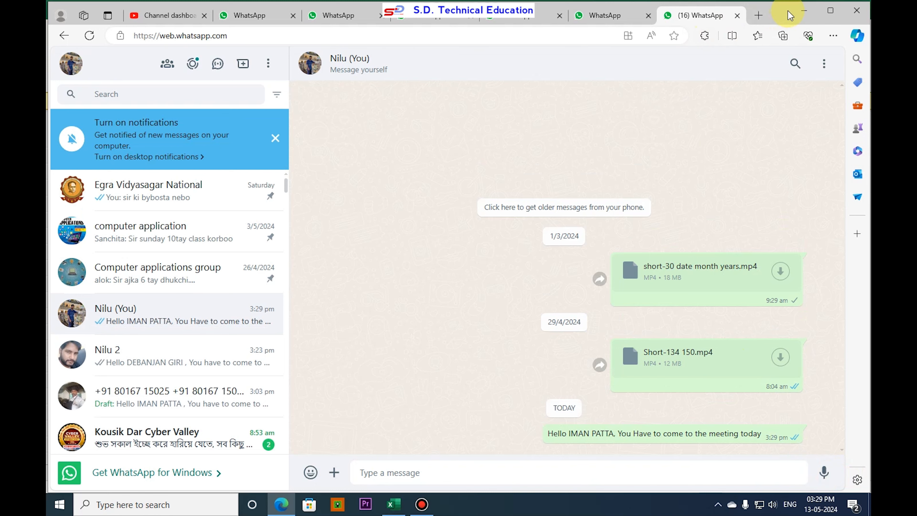
{"action": "left_click", "coordinate": [803, 11]}
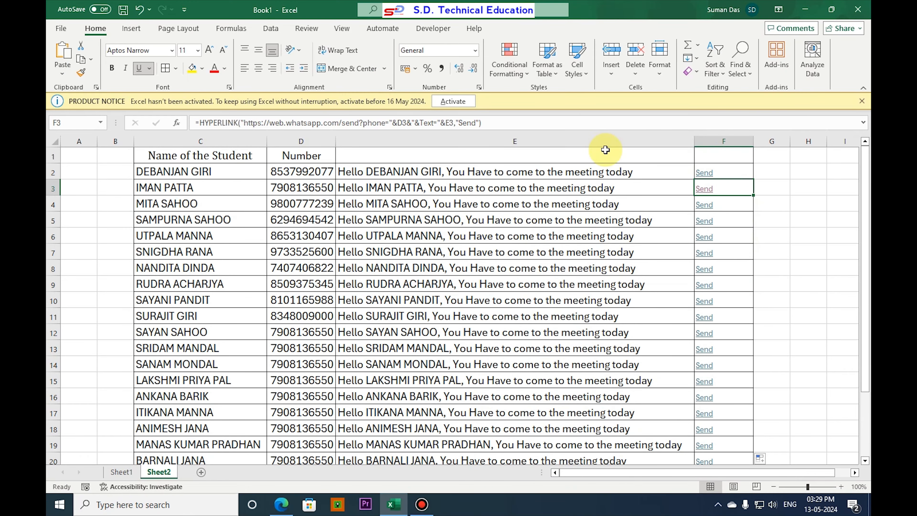